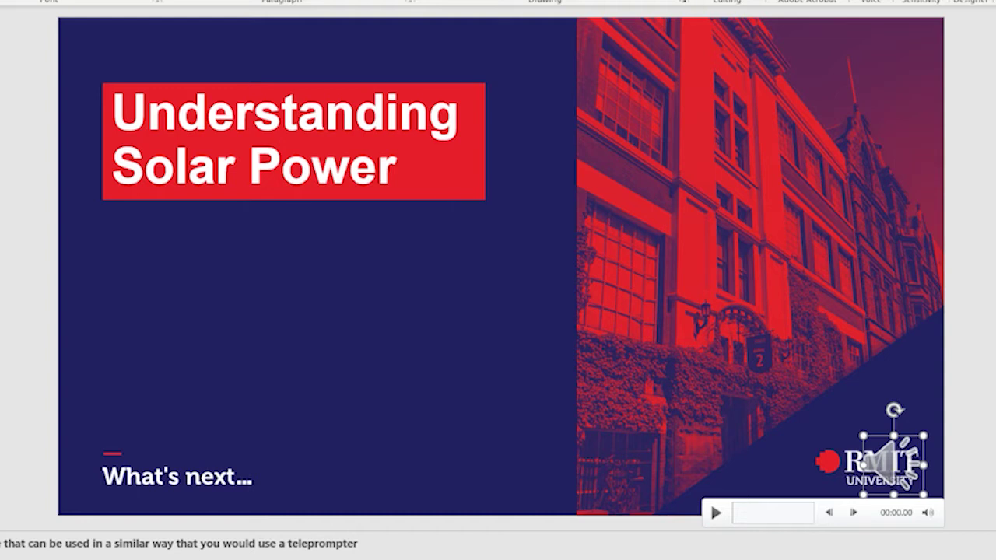
- Look through the slides of the solar power presentation, from the title slide to the contact details slide
key(Page_Down)
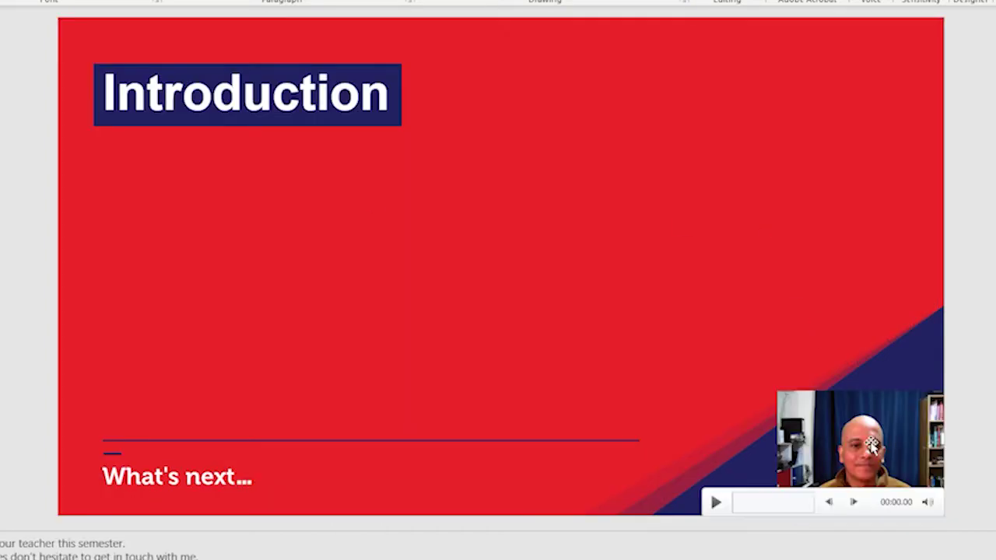
click(873, 441)
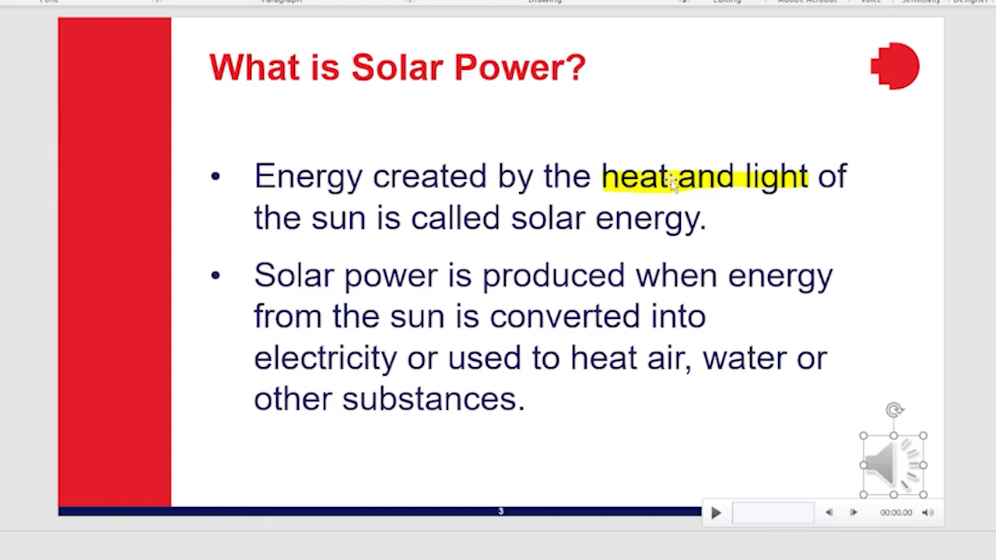
click(554, 233)
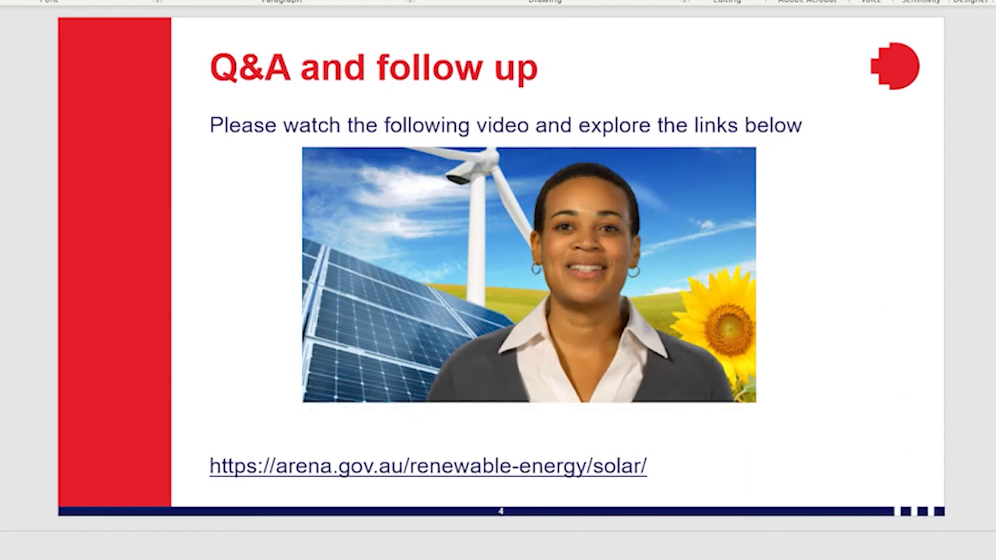
key(Right)
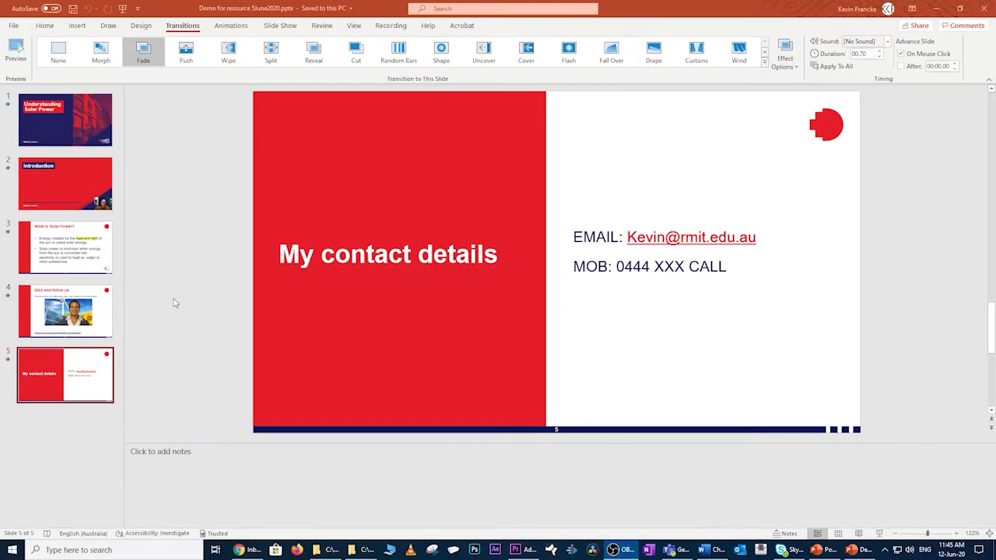
- Preview the narration audio on the title slide and check the webcam video on the Introduction slide
click(76, 119)
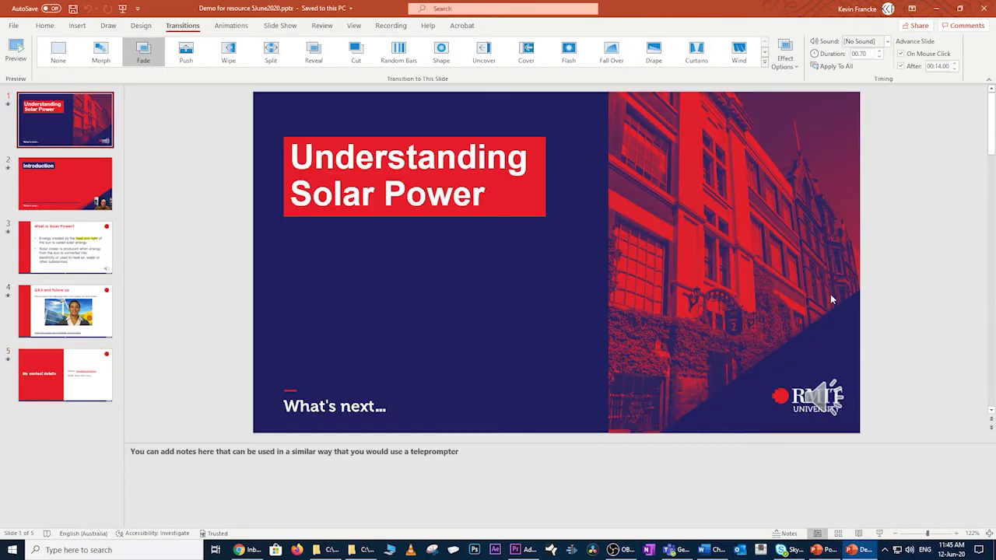
click(819, 395)
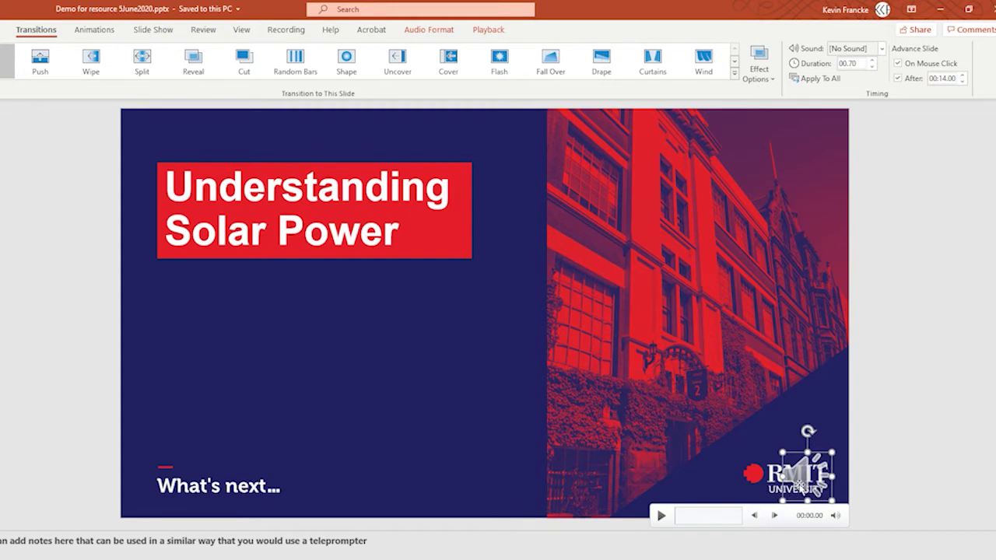
click(741, 525)
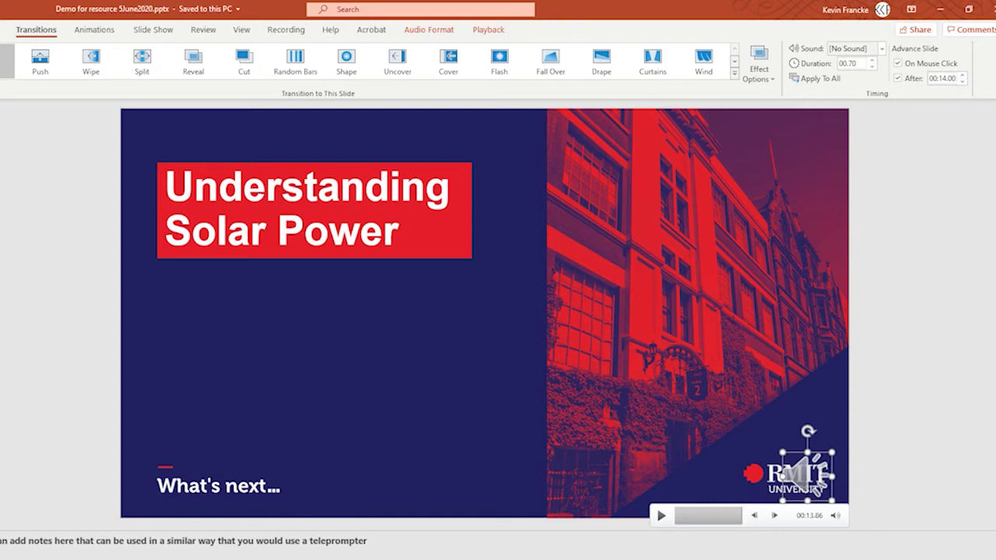
key(Page_Down)
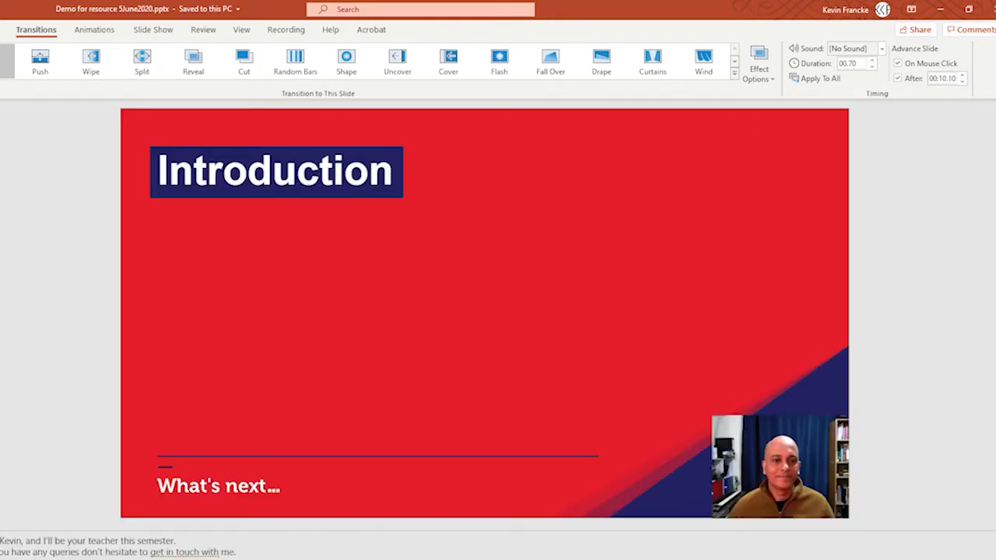
click(792, 456)
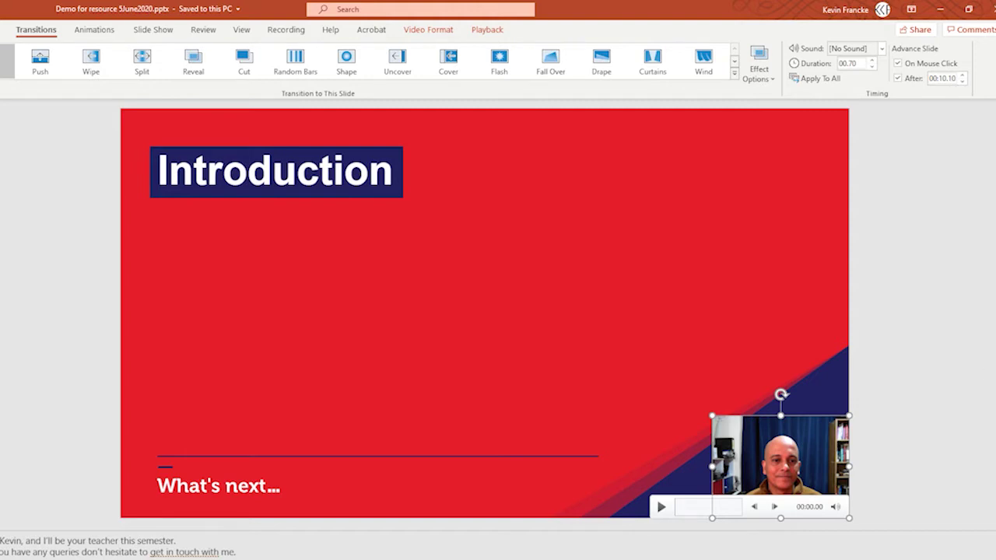
drag(721, 510, 752, 515)
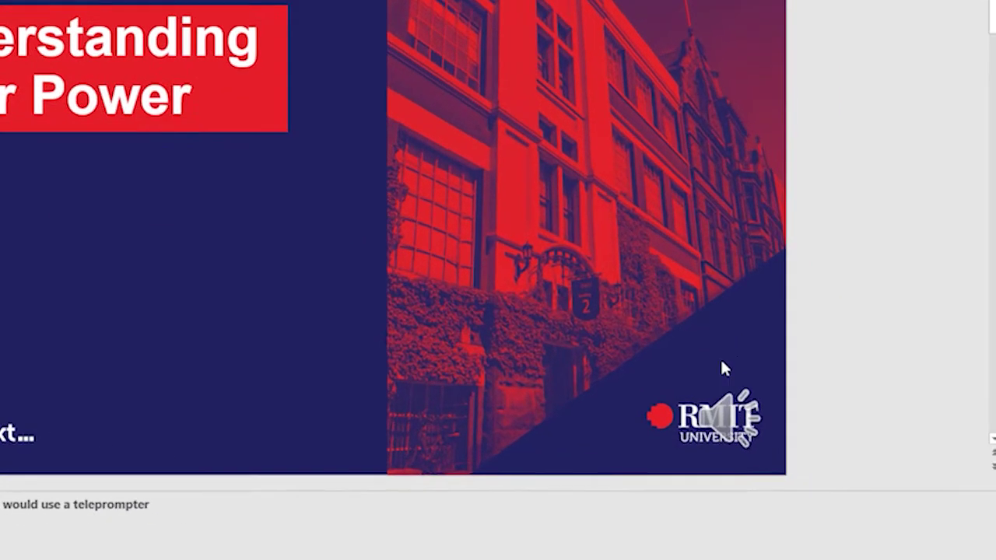
- Open the title slide's audio clip for trimming and play part of the recording to locate the section to keep
mouse_move(799, 477)
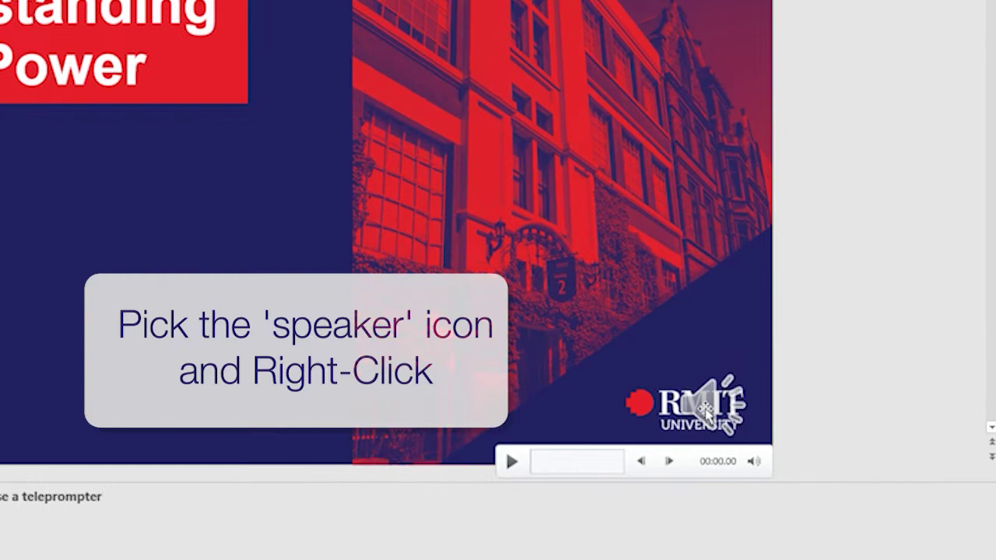
click(704, 410)
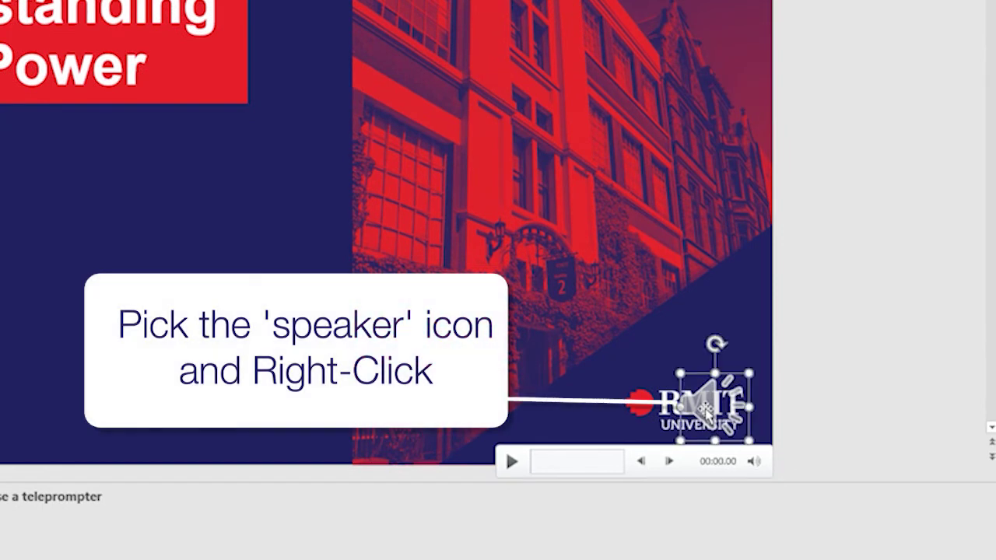
right_click(704, 410)
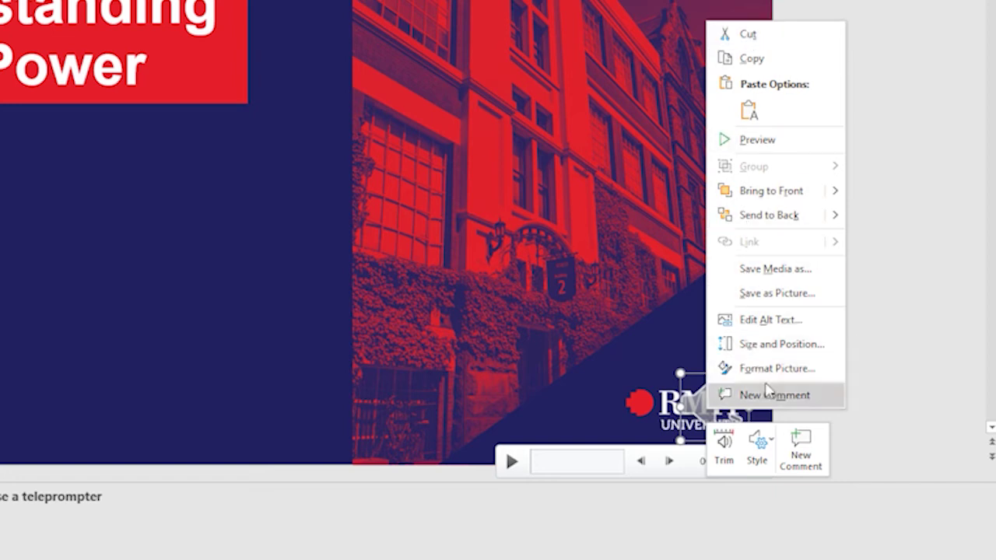
click(725, 447)
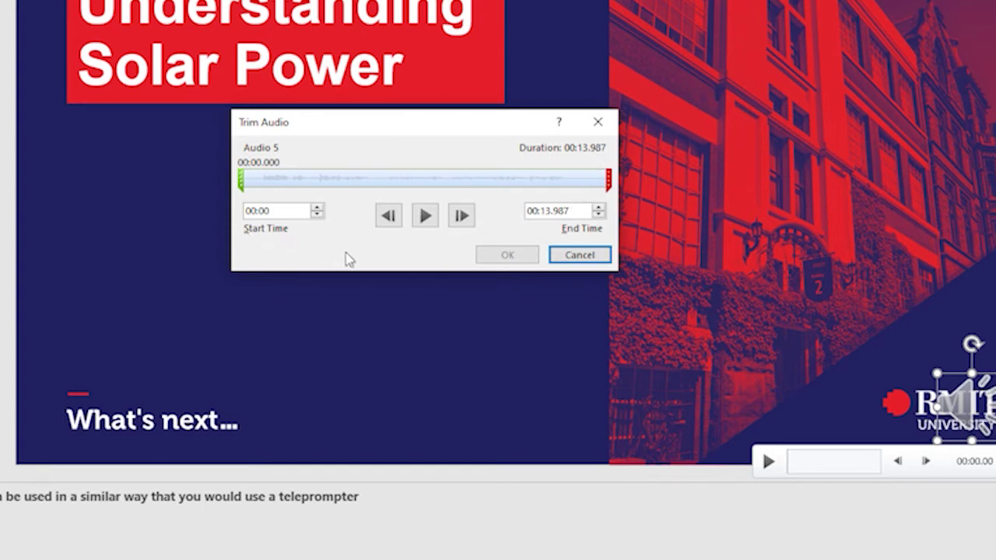
click(426, 217)
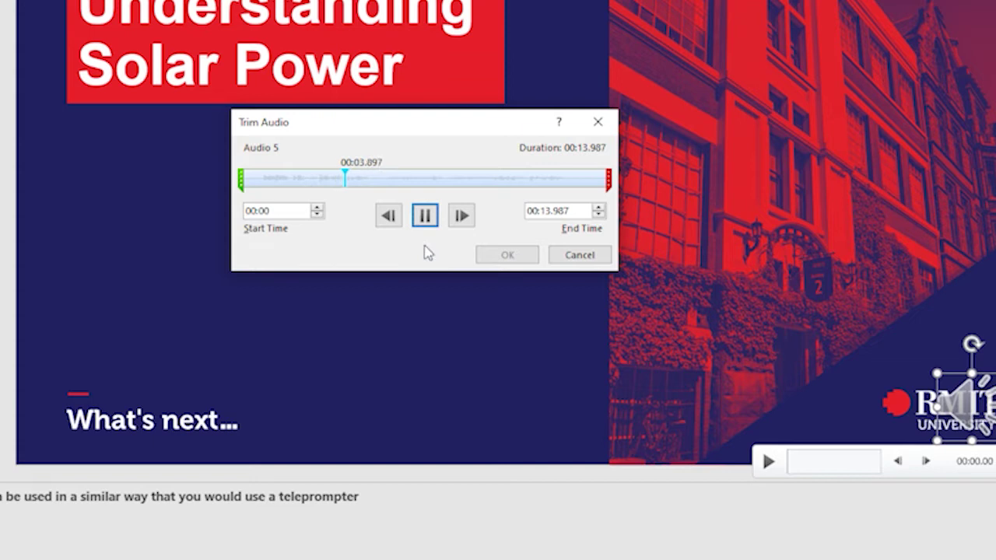
click(425, 218)
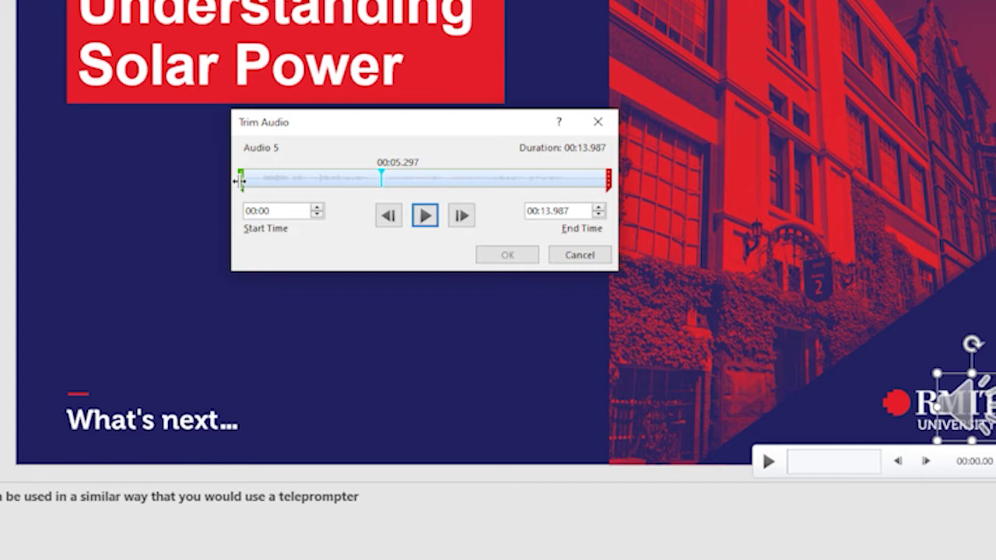
- Move the audio clip's trim start to about 00:02.609 and listen to the new beginning
drag(241, 180, 309, 159)
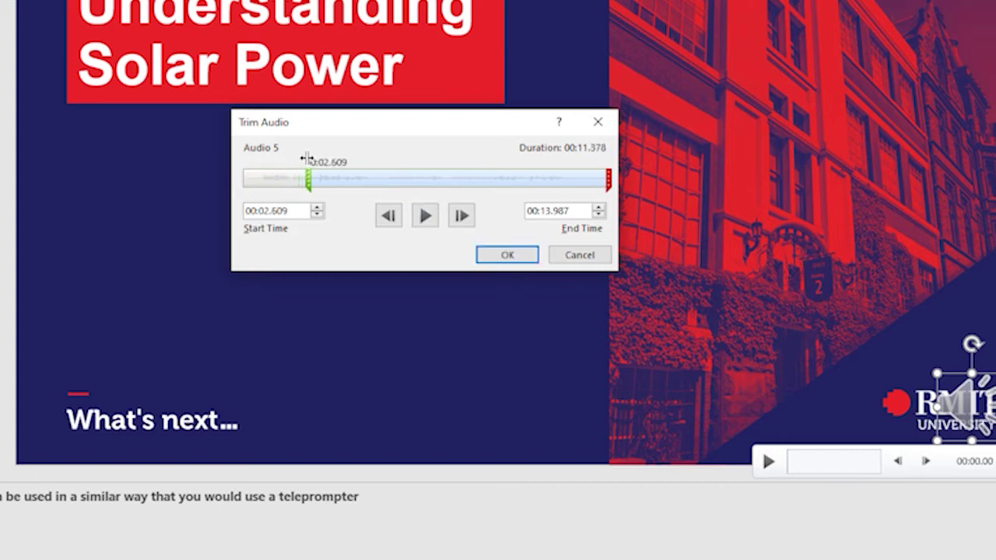
click(426, 219)
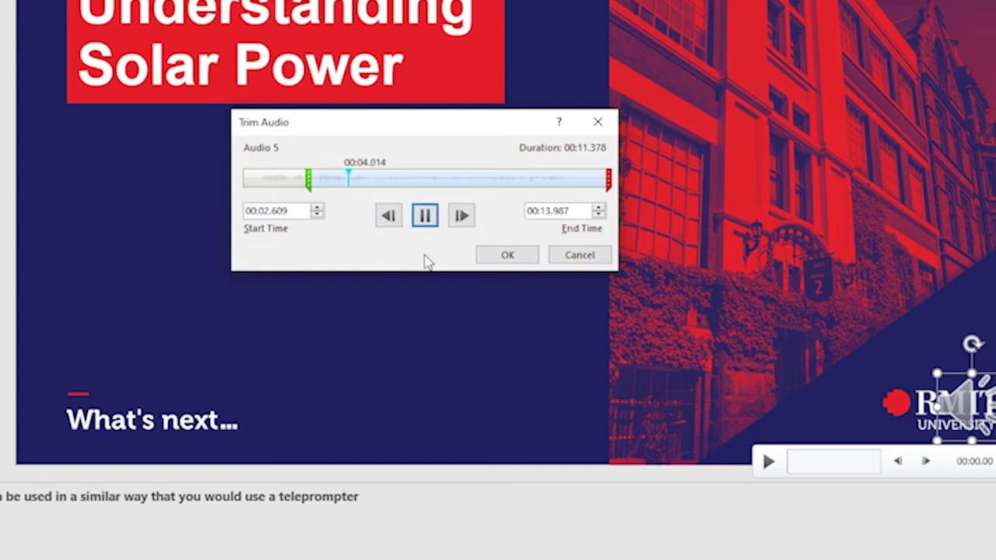
click(425, 216)
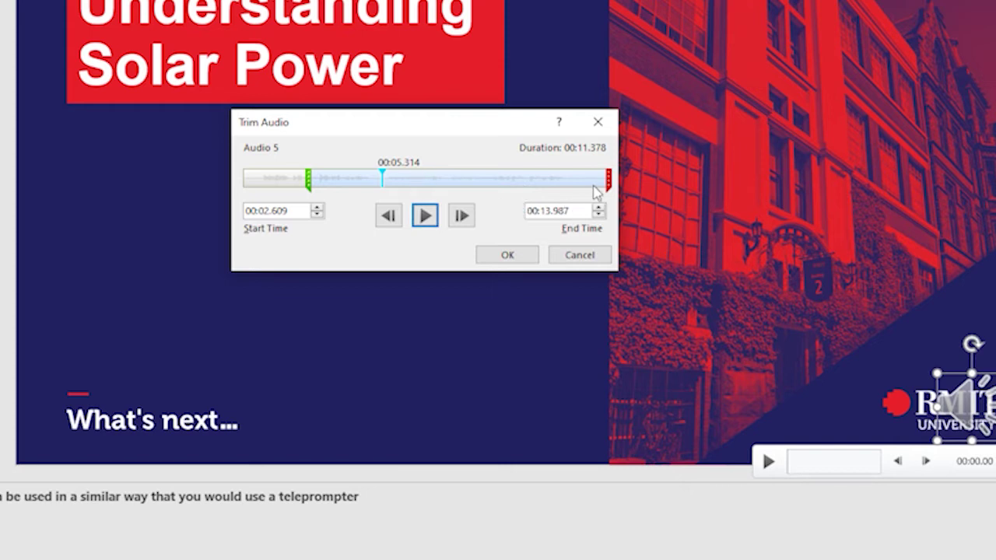
- Move the audio clip's trim end to about 00:05.228 and play the trimmed section
drag(608, 177, 433, 178)
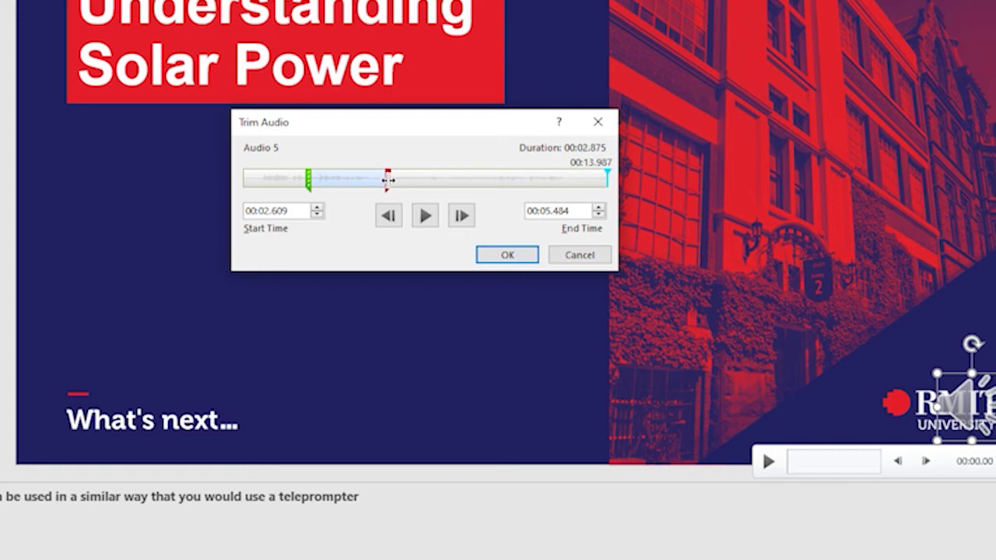
drag(387, 179, 381, 186)
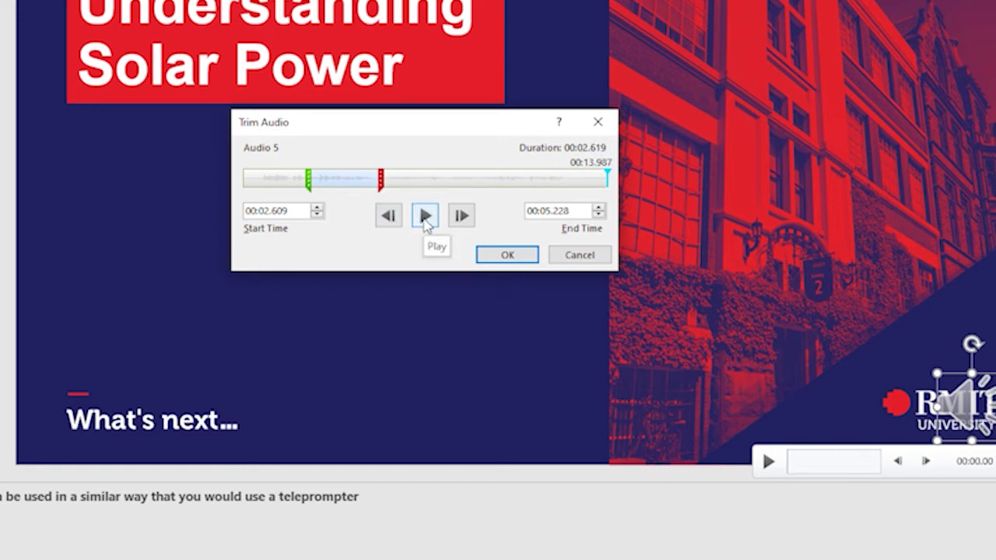
click(425, 219)
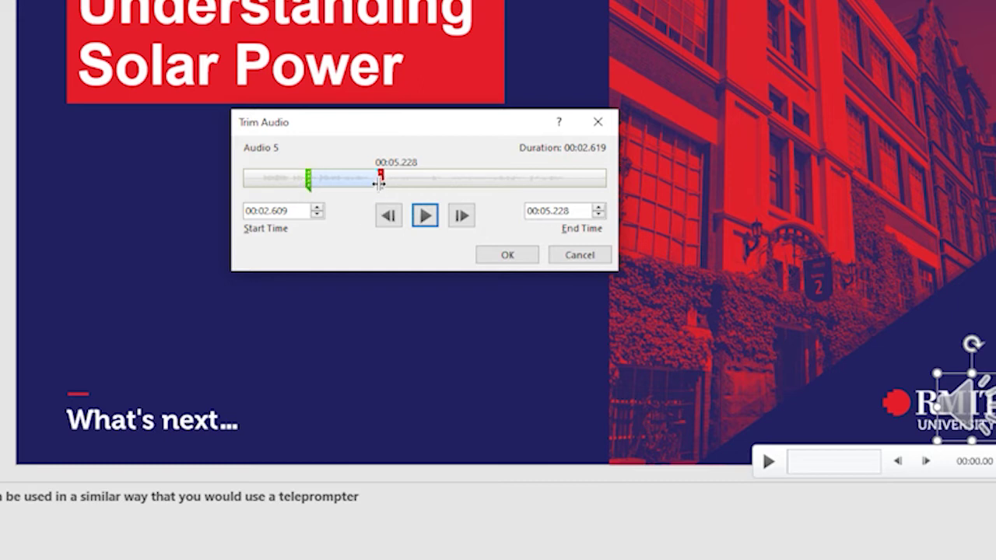
- Fine-tune the audio trim to start at 00:02.700 and end at 00:05.233, and apply it
click(316, 214)
click(317, 216)
click(317, 208)
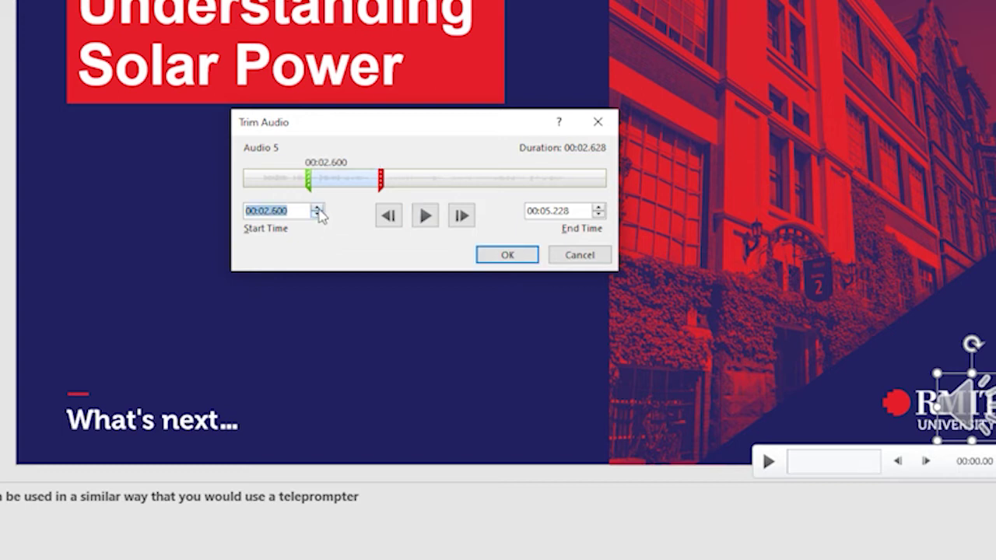
click(318, 209)
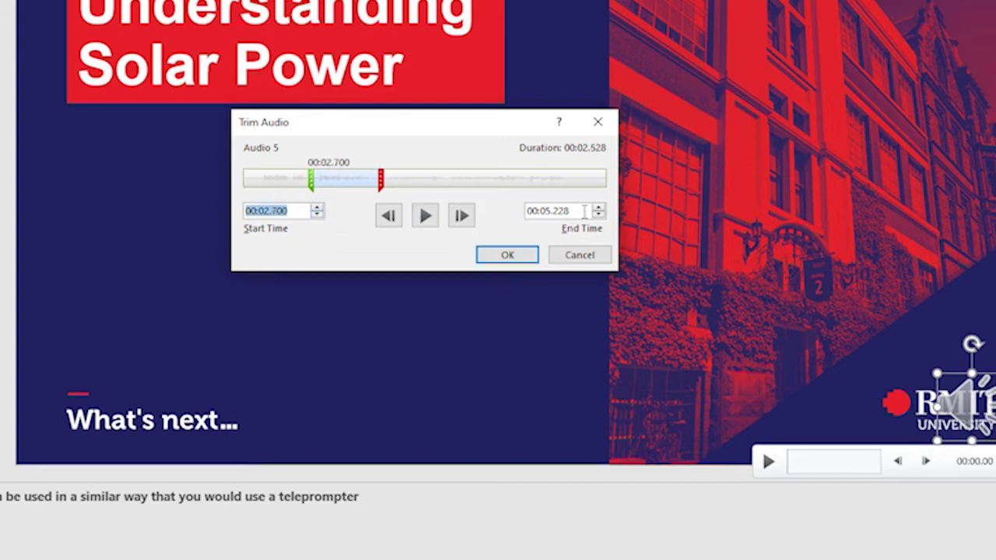
click(598, 215)
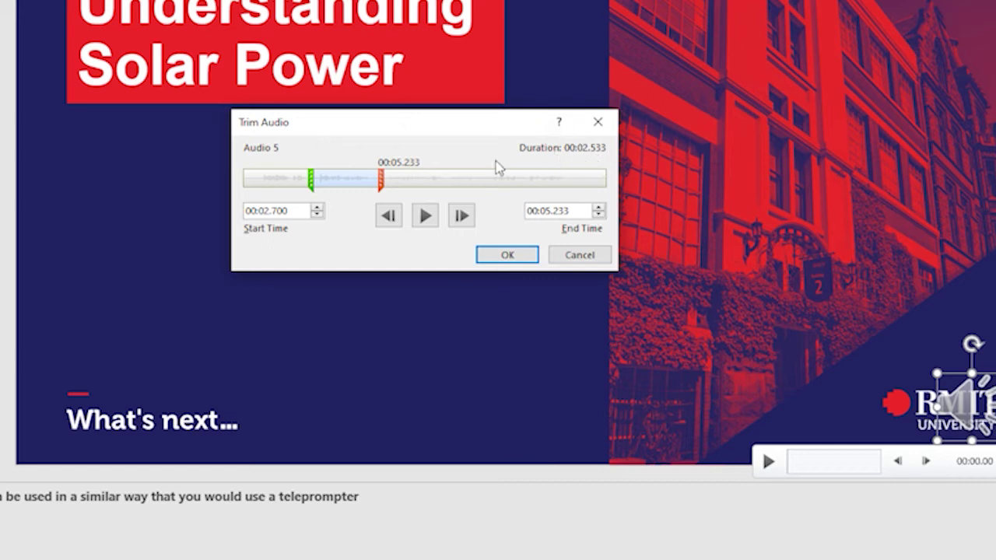
click(486, 255)
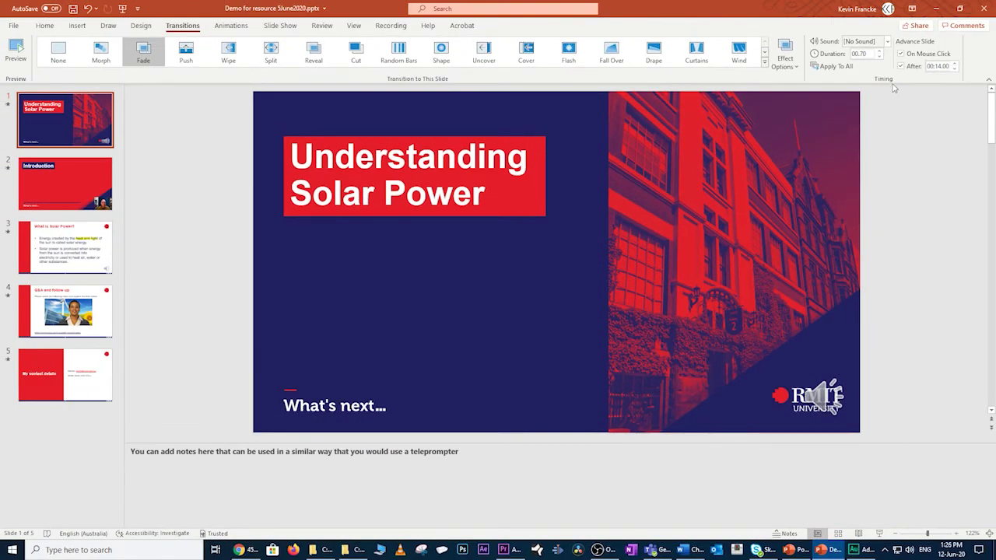
- Set the title slide to advance automatically after 5 seconds
click(938, 65)
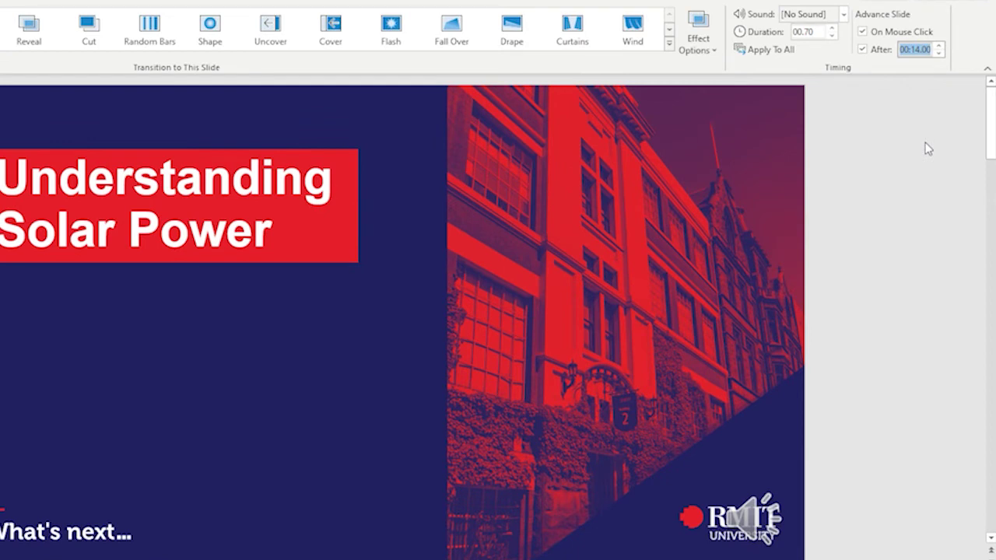
text(5)
key(Return)
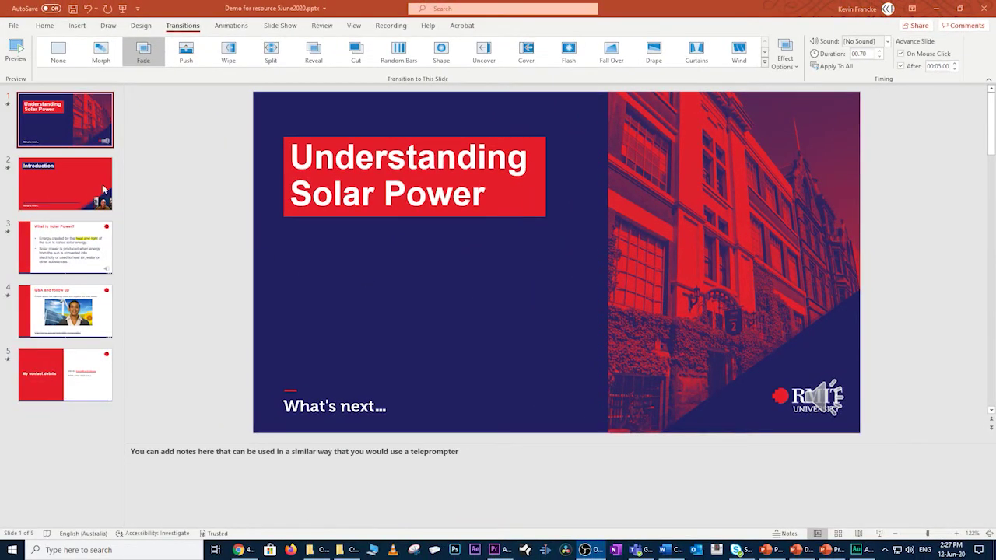
- Preview the Introduction slide's webcam video in Trim Video and trim it to end at about 00:07.899
click(76, 179)
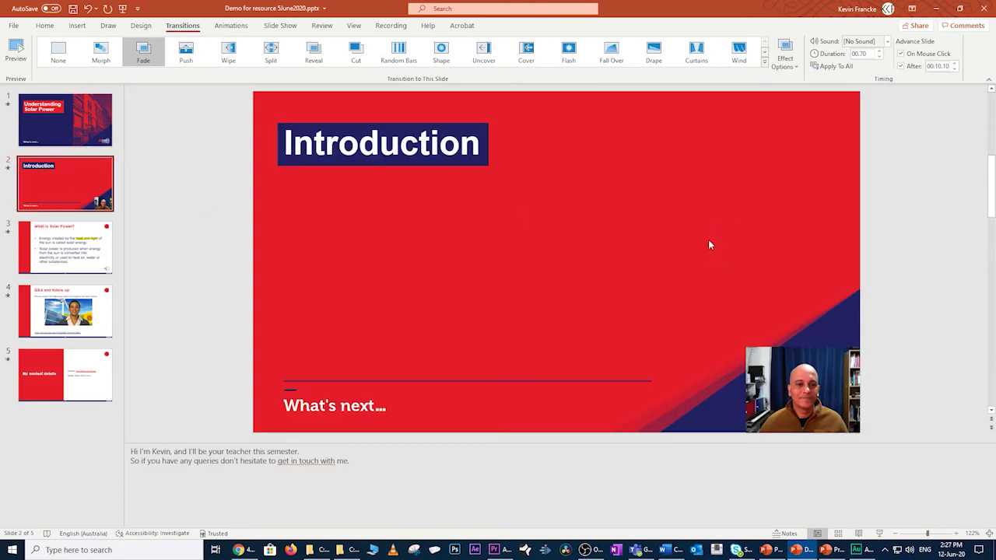
click(782, 373)
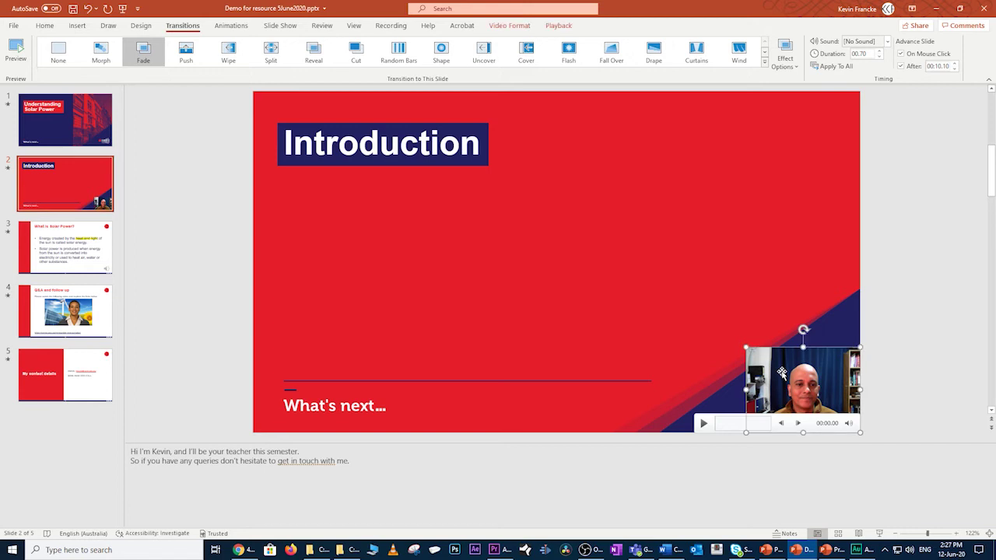
right_click(782, 375)
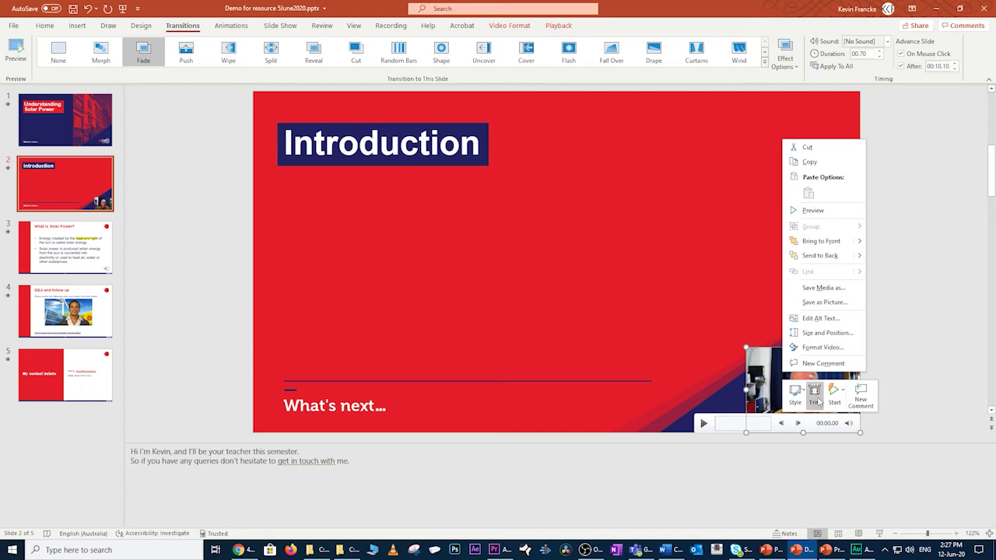
click(814, 395)
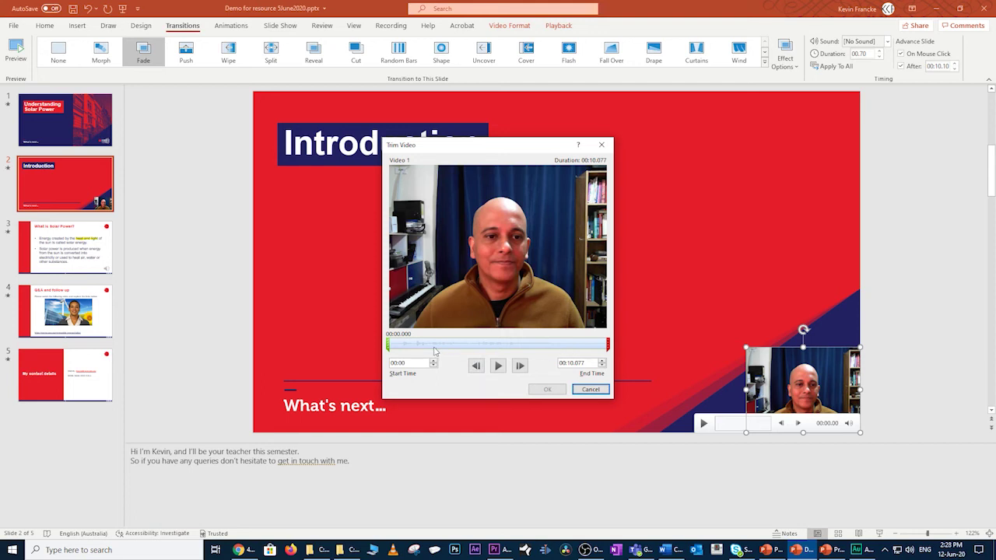
click(498, 365)
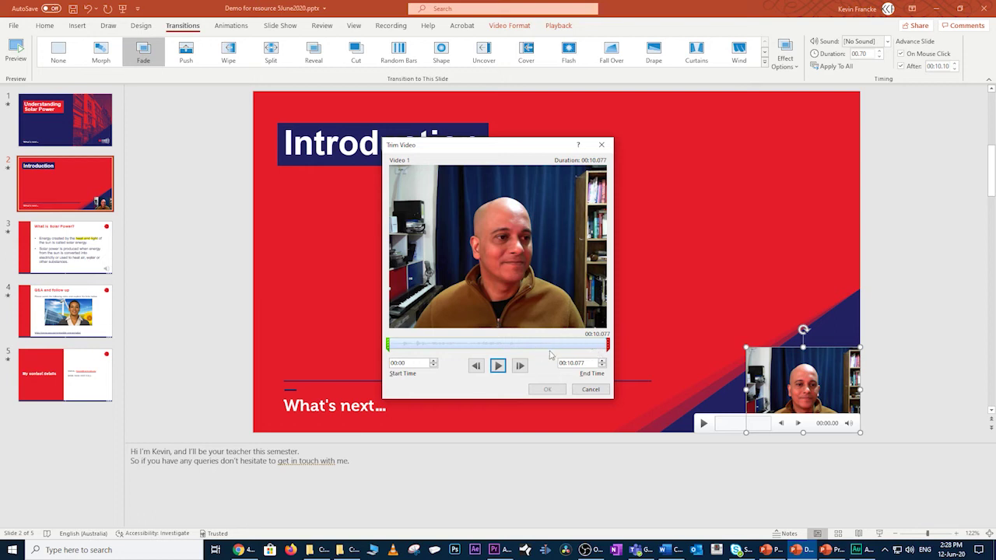
drag(608, 344, 562, 347)
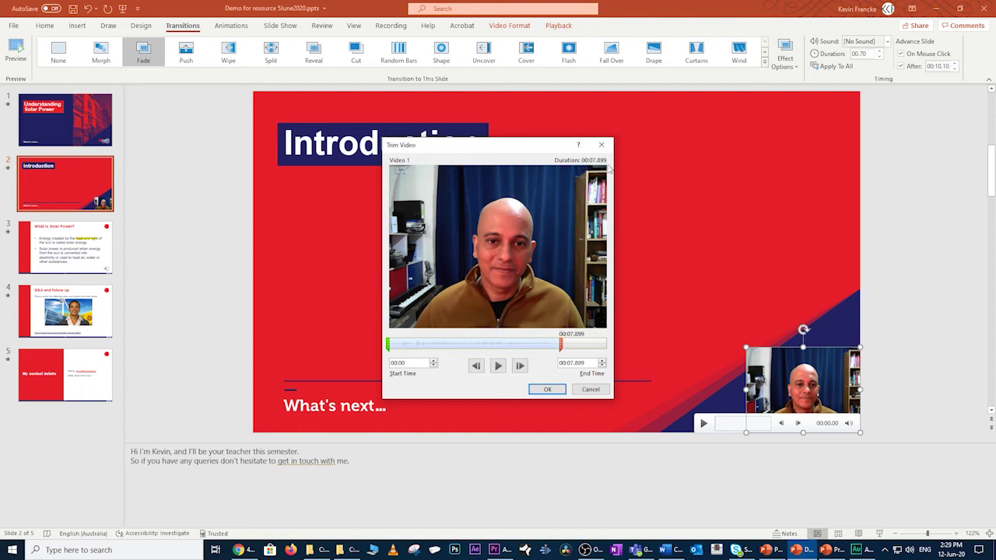
click(547, 390)
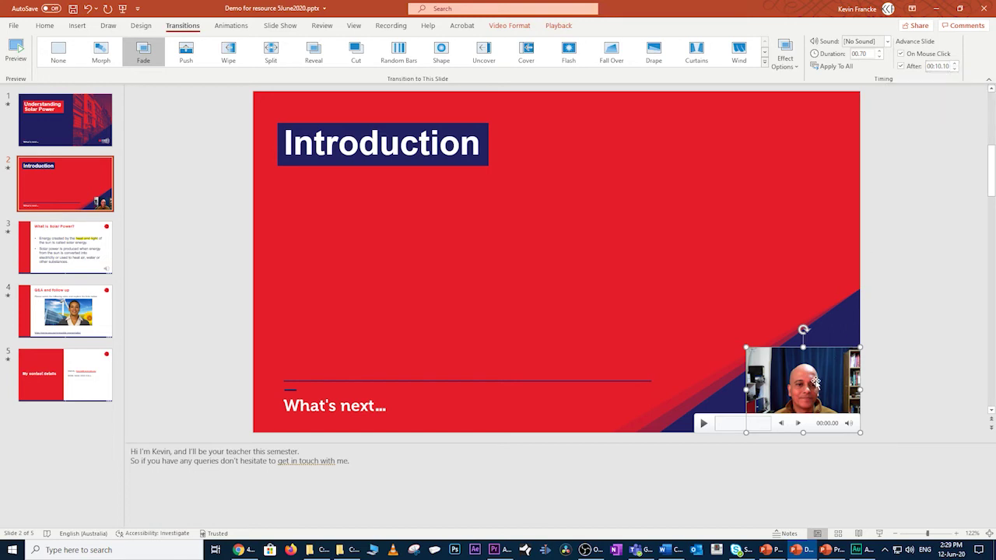
- Set the Introduction slide to advance automatically after 5 seconds
double_click(943, 68)
text(5)
key(Return)
- Open the narration on the What is Solar Power? slide in Trim Audio and play it from the start
click(52, 246)
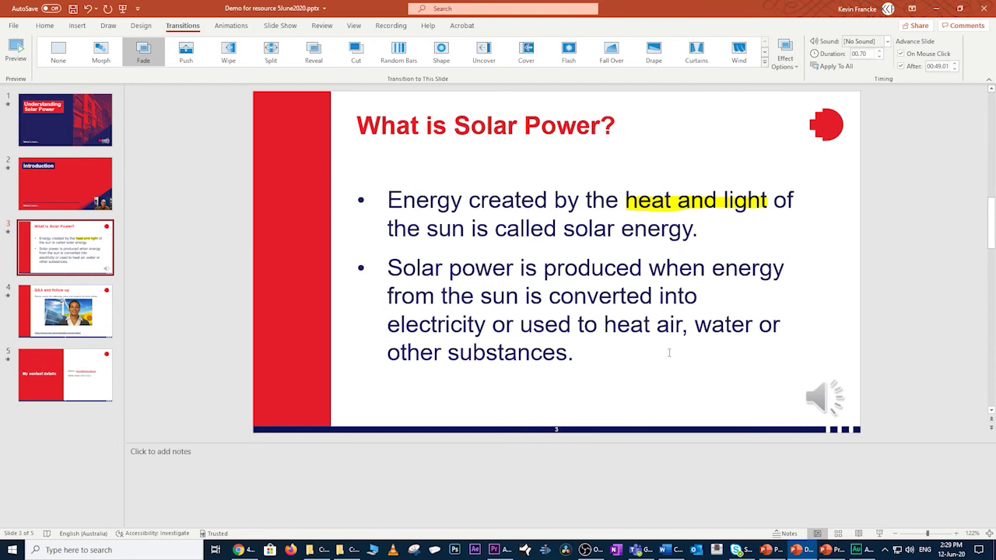
click(819, 394)
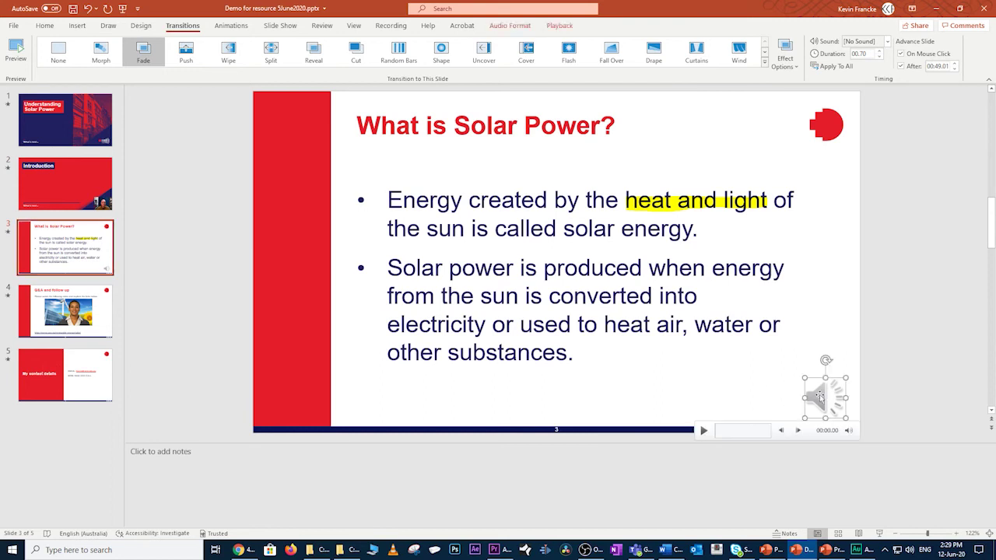
right_click(819, 394)
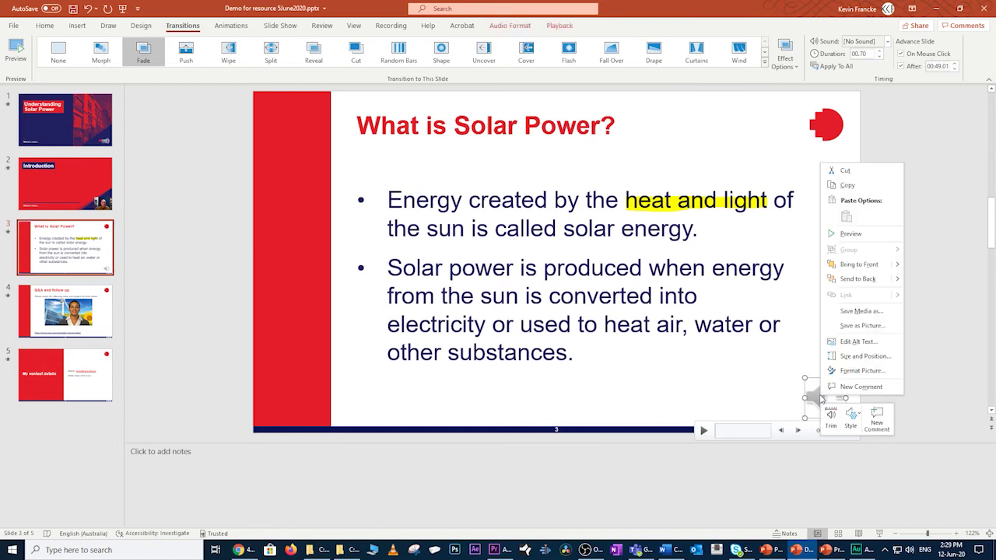
click(831, 416)
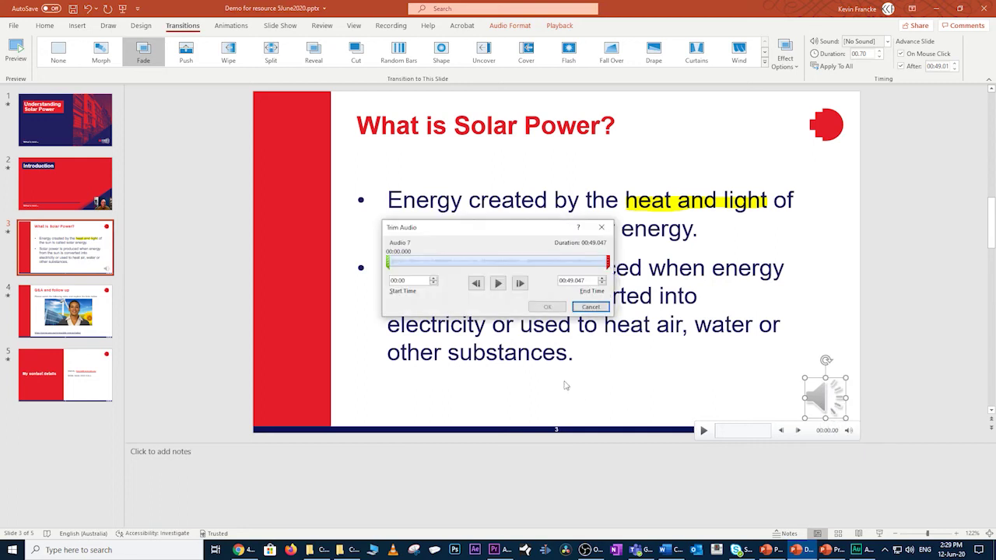
click(498, 284)
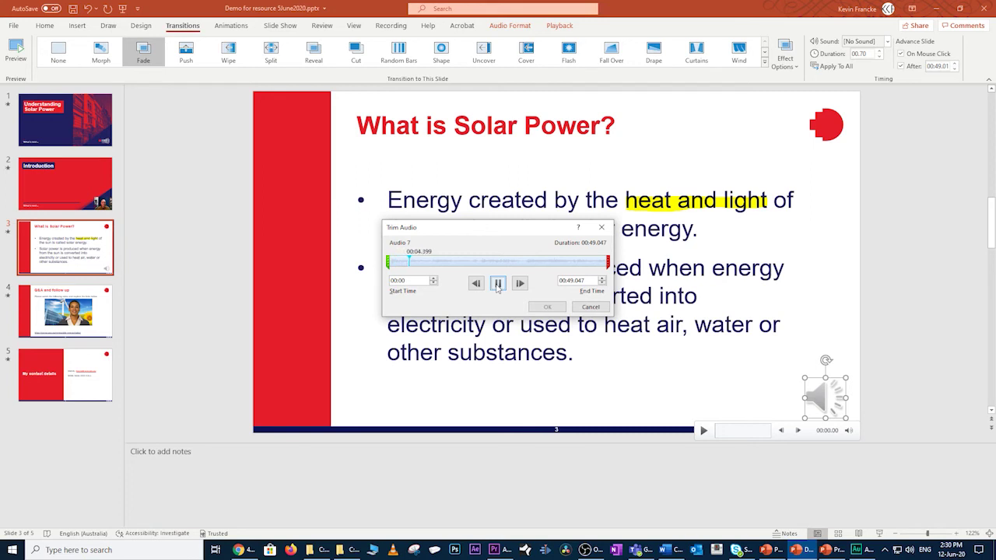
- Sample the narration at several points further along to find the cut, pausing at about 00:32.224
click(457, 264)
click(494, 266)
click(508, 265)
click(499, 283)
click(499, 283)
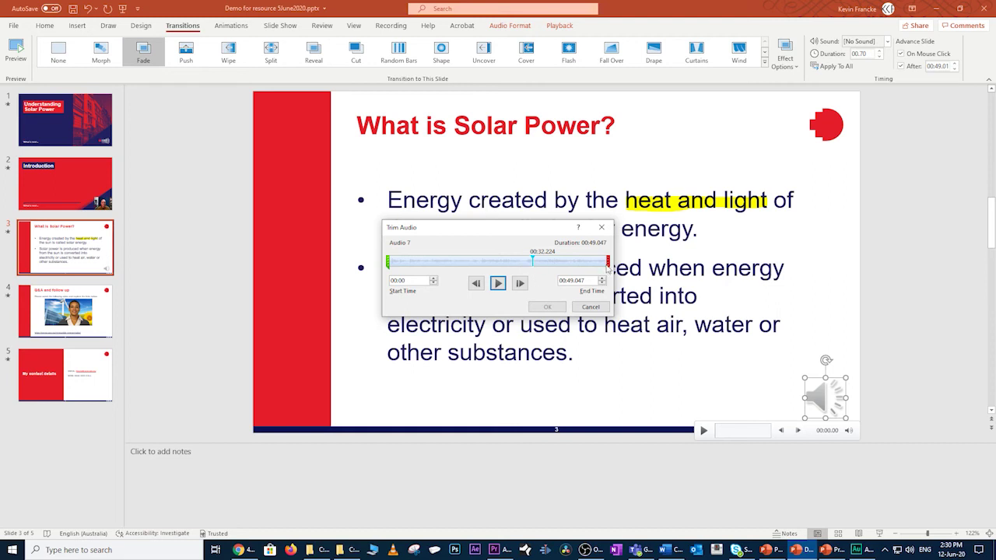
- Trim the narration to end at about 00:30.459 and play the last part of the trimmed section
drag(607, 261, 526, 263)
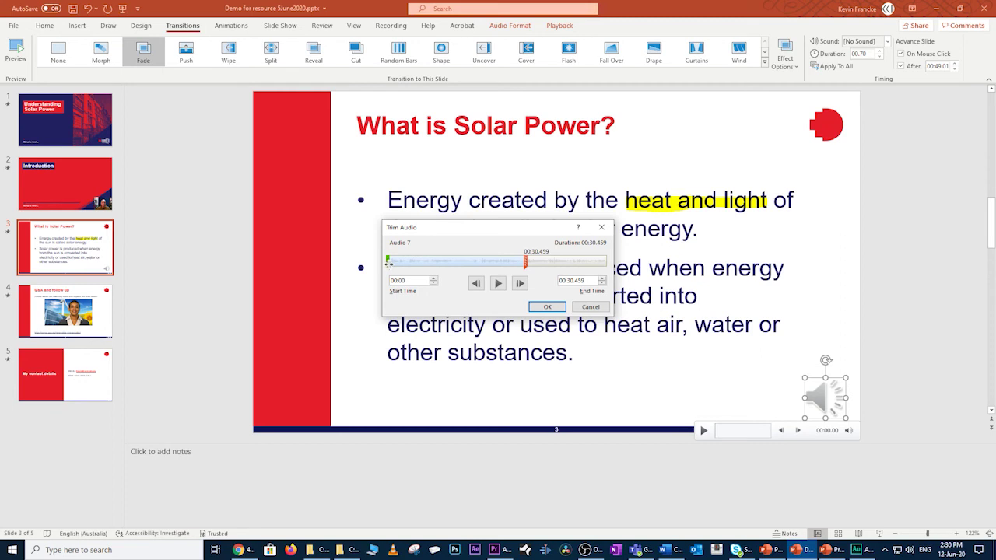
click(497, 264)
click(499, 284)
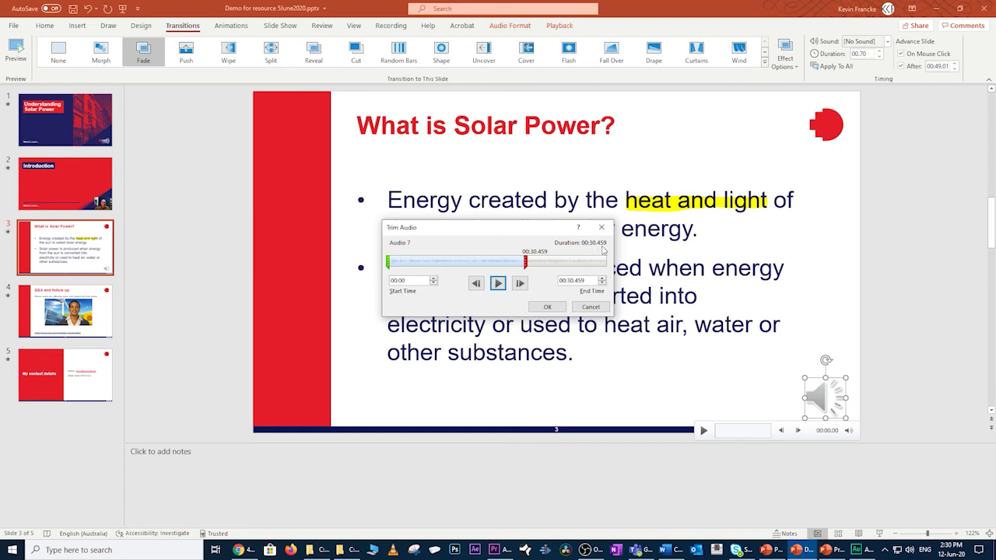
- Apply the narration trim and shorten the slide's automatic advance time to fit the trimmed audio
click(547, 307)
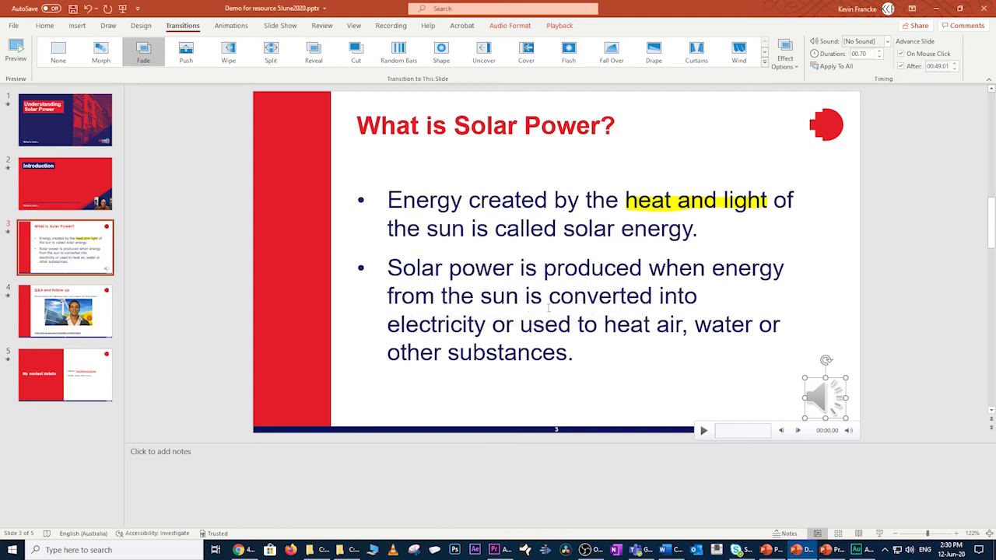
double_click(940, 67)
text(3)
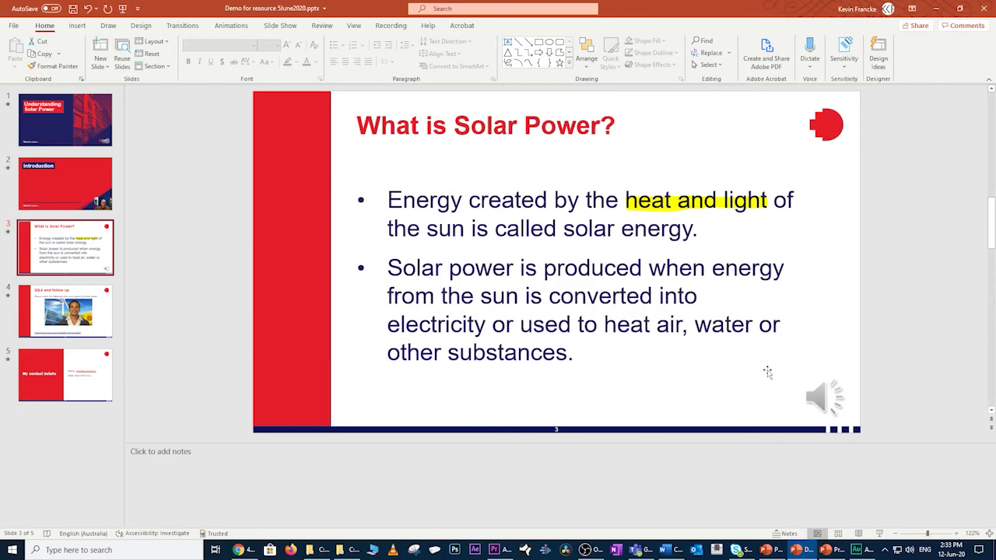
- Set the audio on the What is Solar Power? slide to start automatically
mouse_move(874, 475)
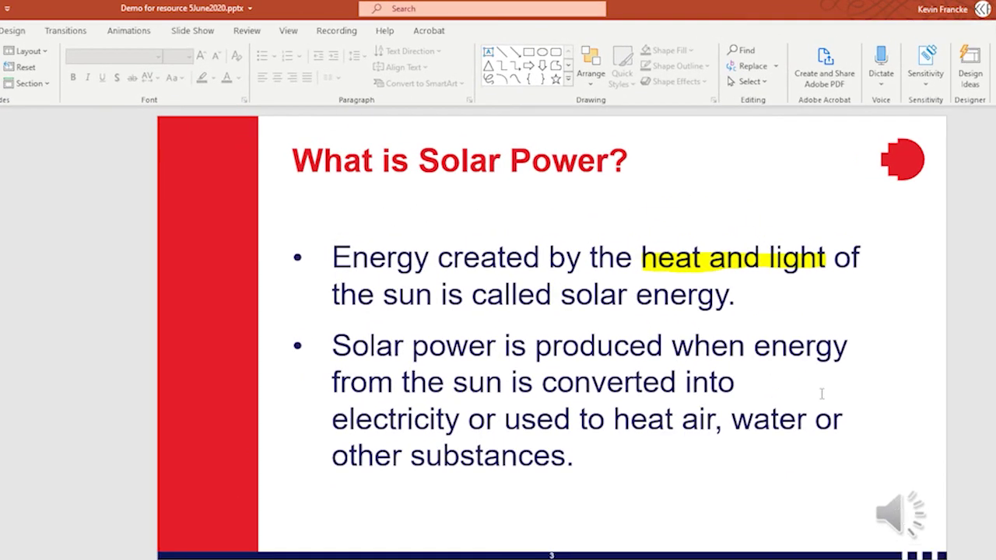
click(893, 513)
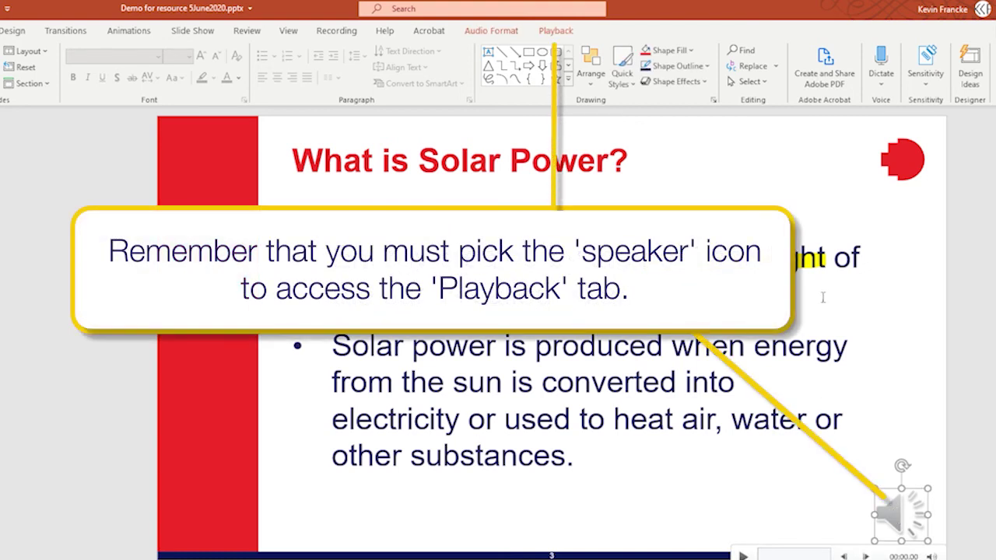
click(557, 31)
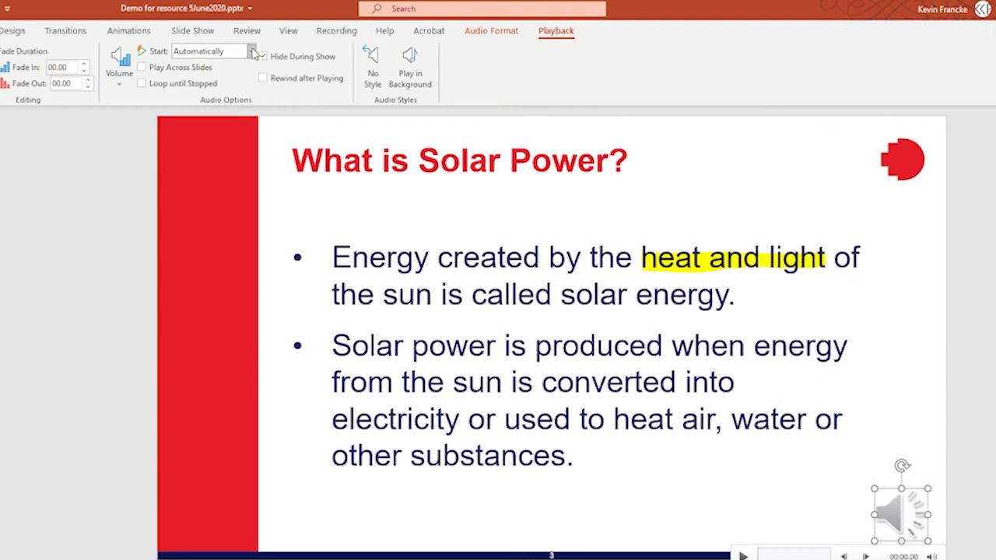
click(252, 51)
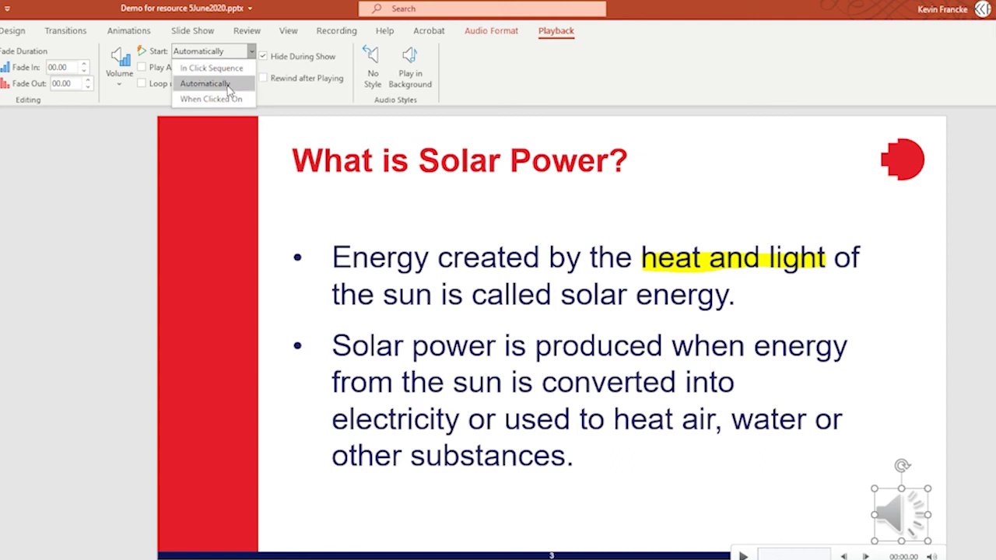
click(230, 90)
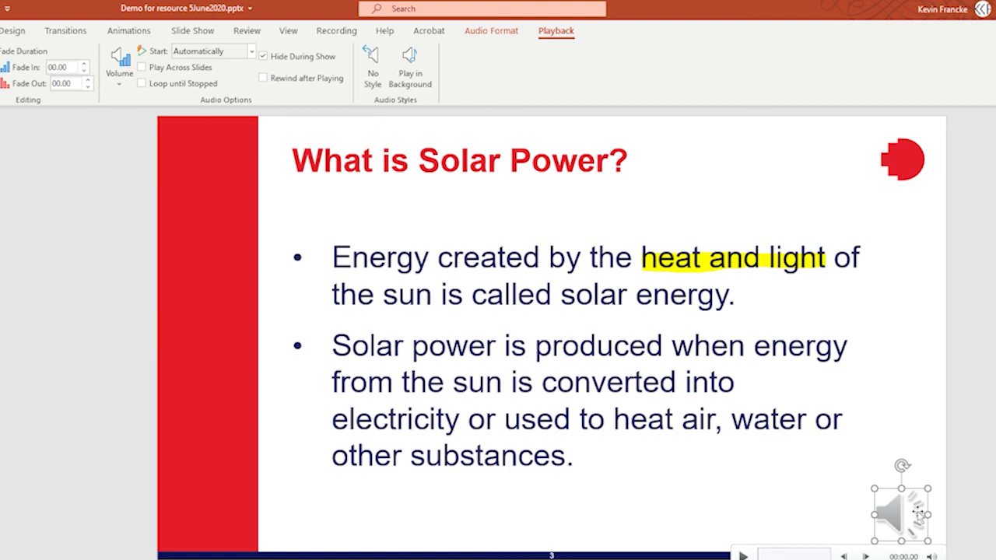
- Set the video on the Q&A and follow up slide to start automatically
key(Page_Down)
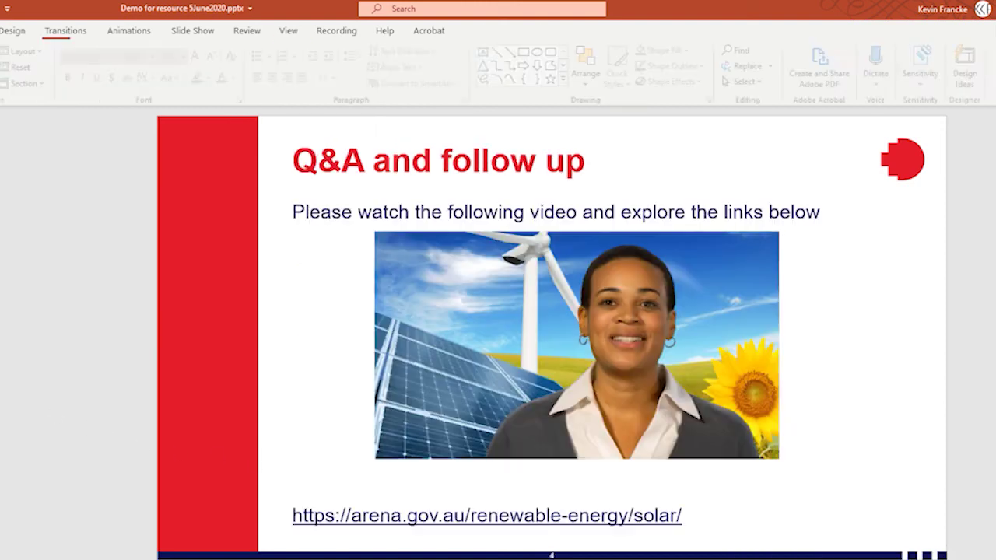
click(602, 324)
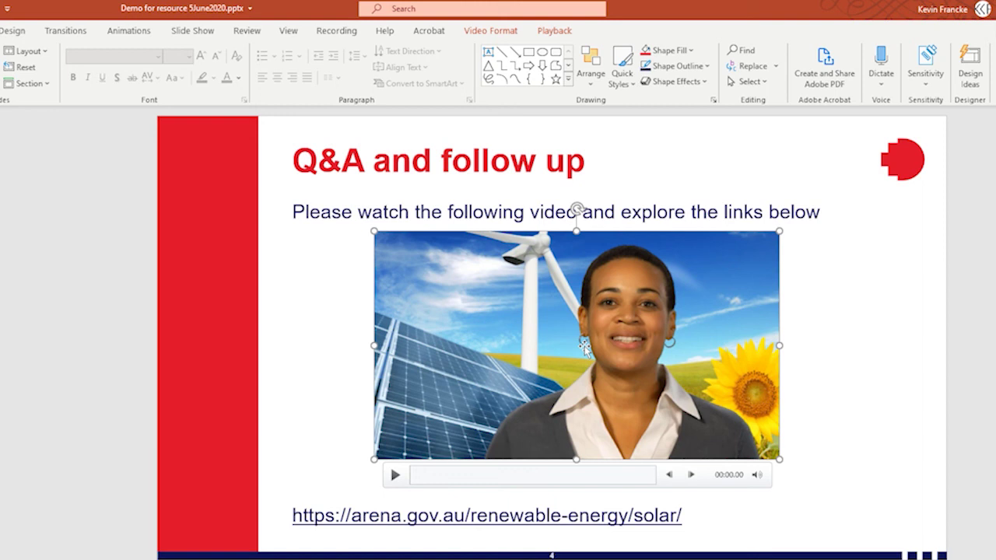
click(554, 31)
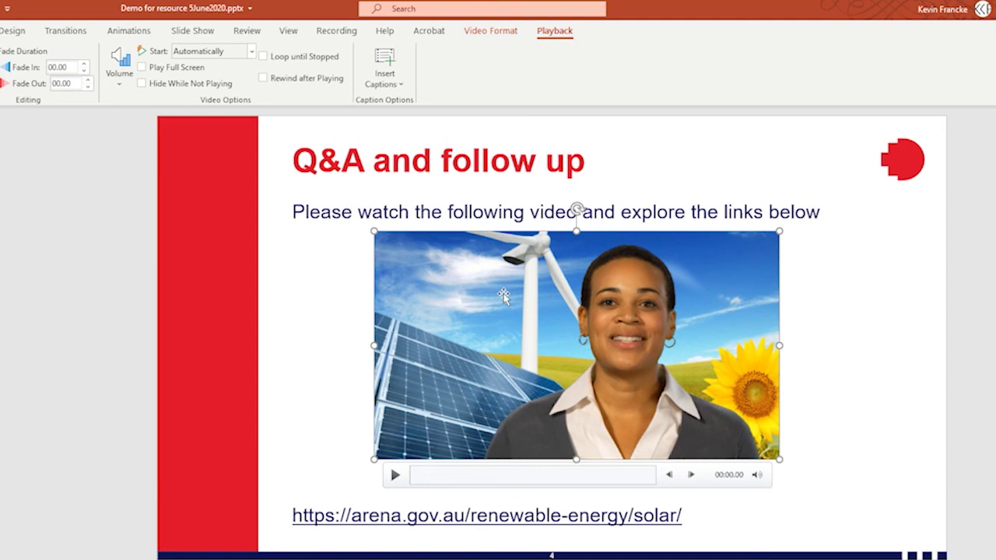
click(251, 51)
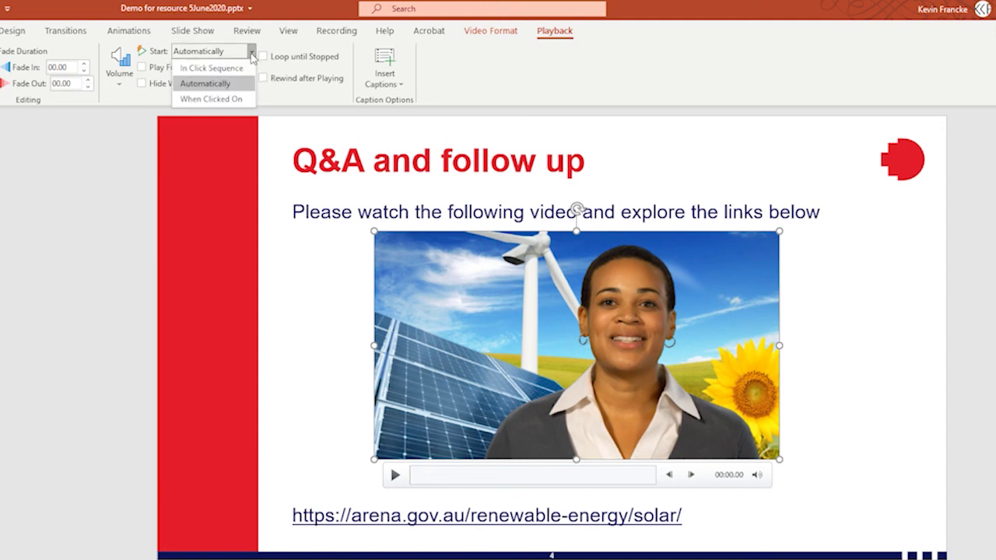
click(220, 88)
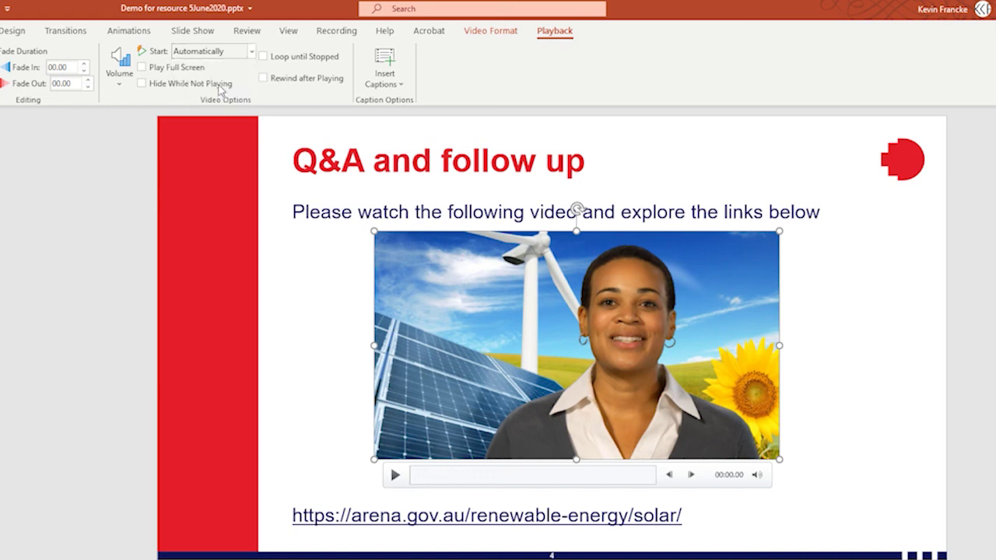